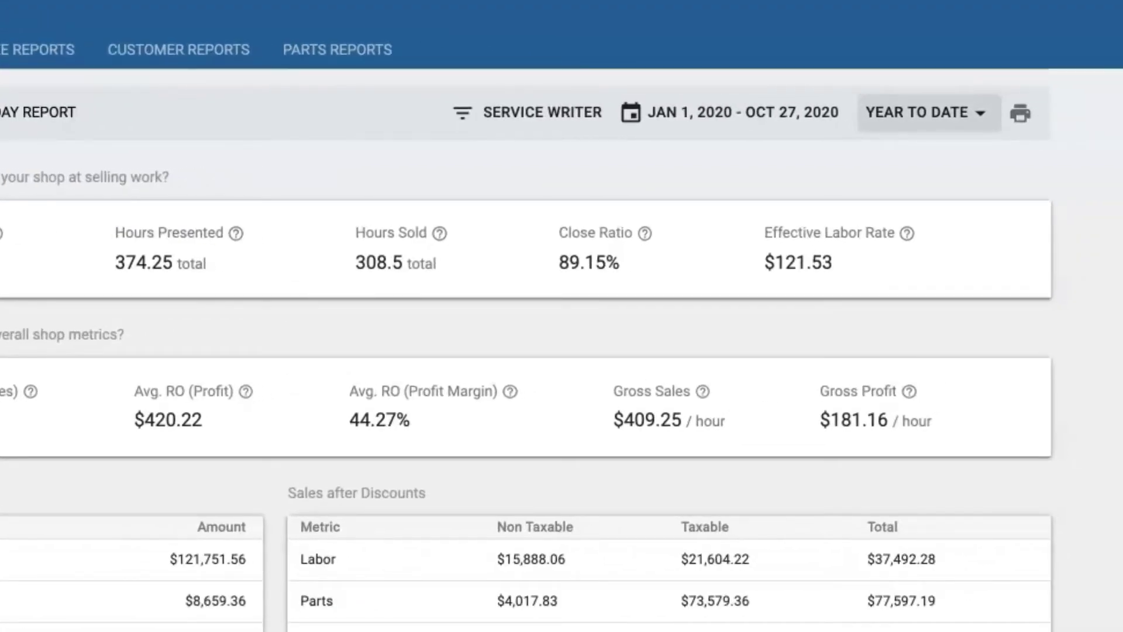
# Step: Review the report's preset date ranges and its service writer filter choices without changing either
pyautogui.click(925, 113)
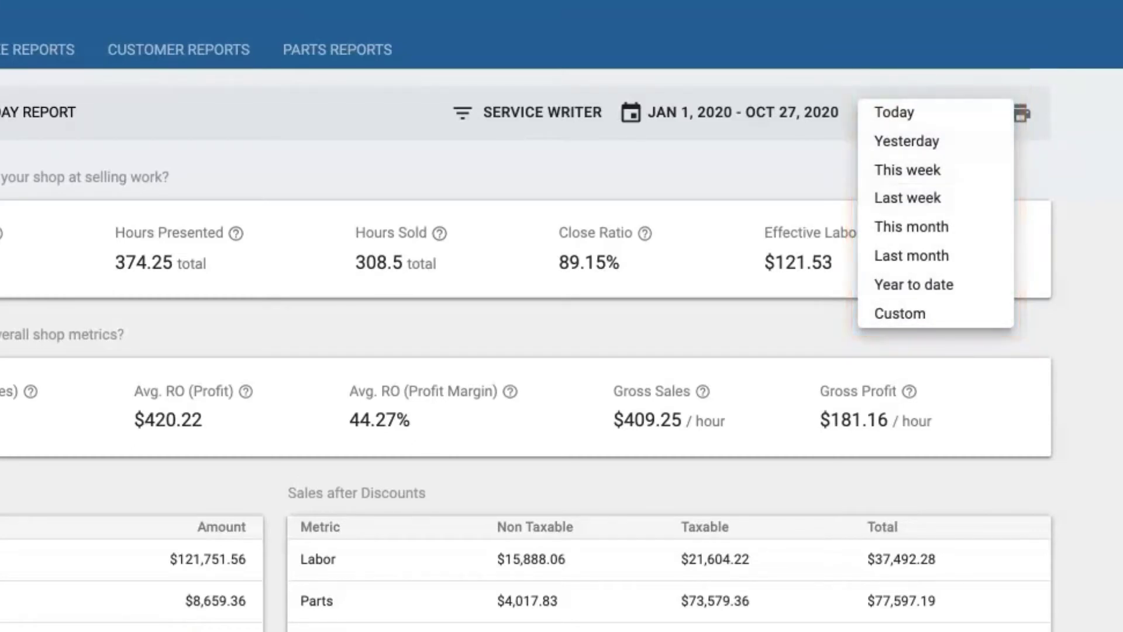
pyautogui.press('Escape')
pyautogui.click(577, 112)
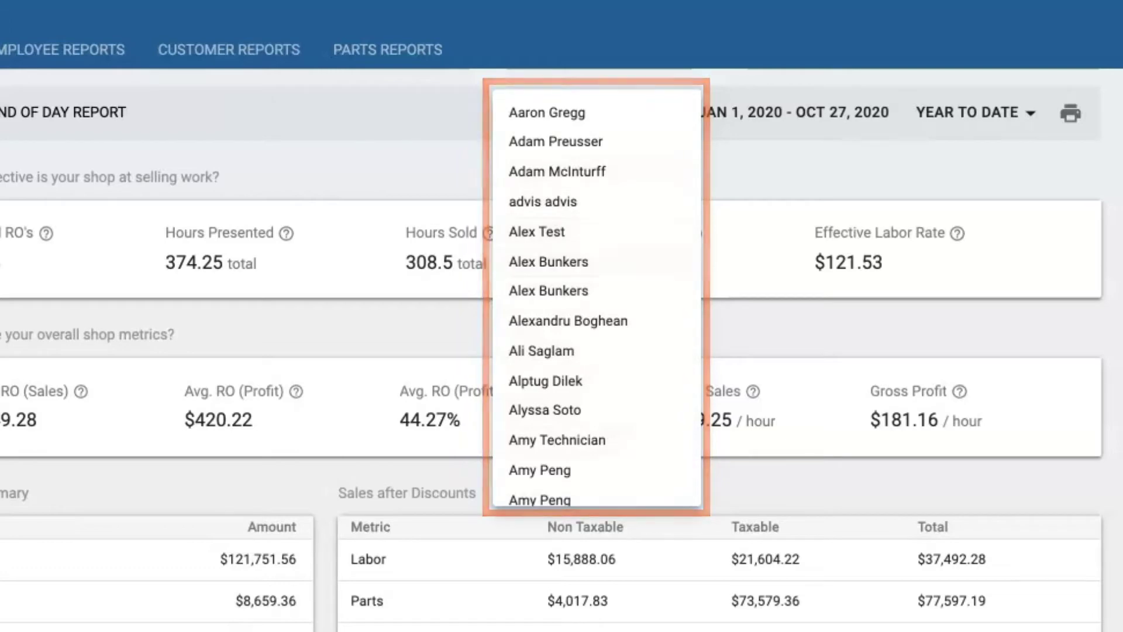
pyautogui.press('Escape')
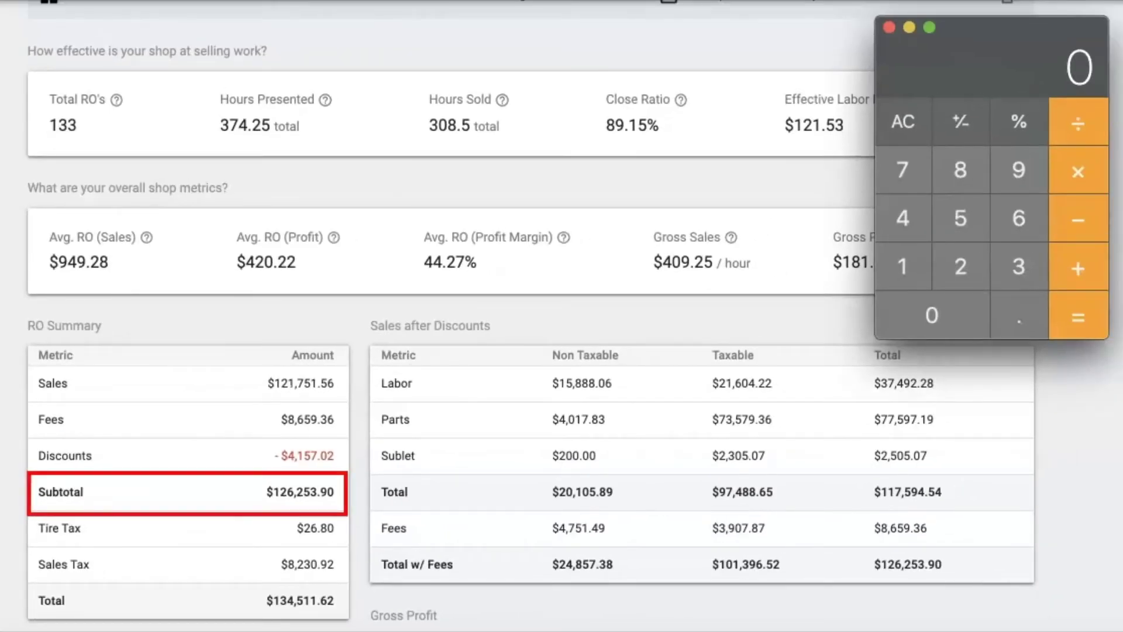
# Step: In Calculator, divide the RO Summary subtotal 126253.90 by the 133 total ROs to check the average RO sales
pyautogui.write('12')
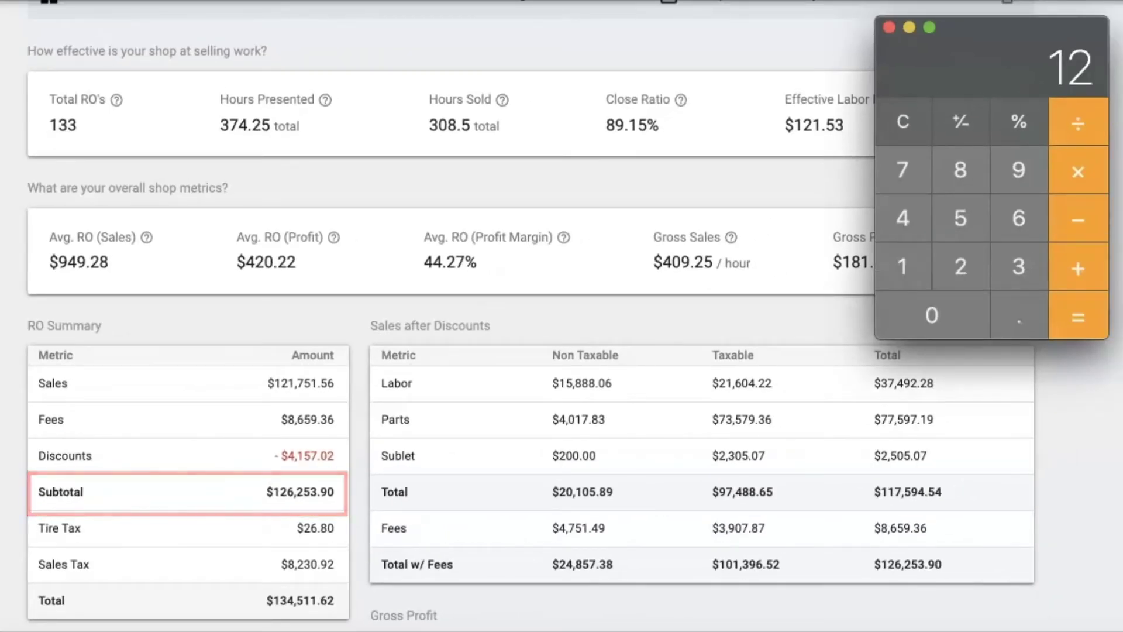
pyautogui.write('625')
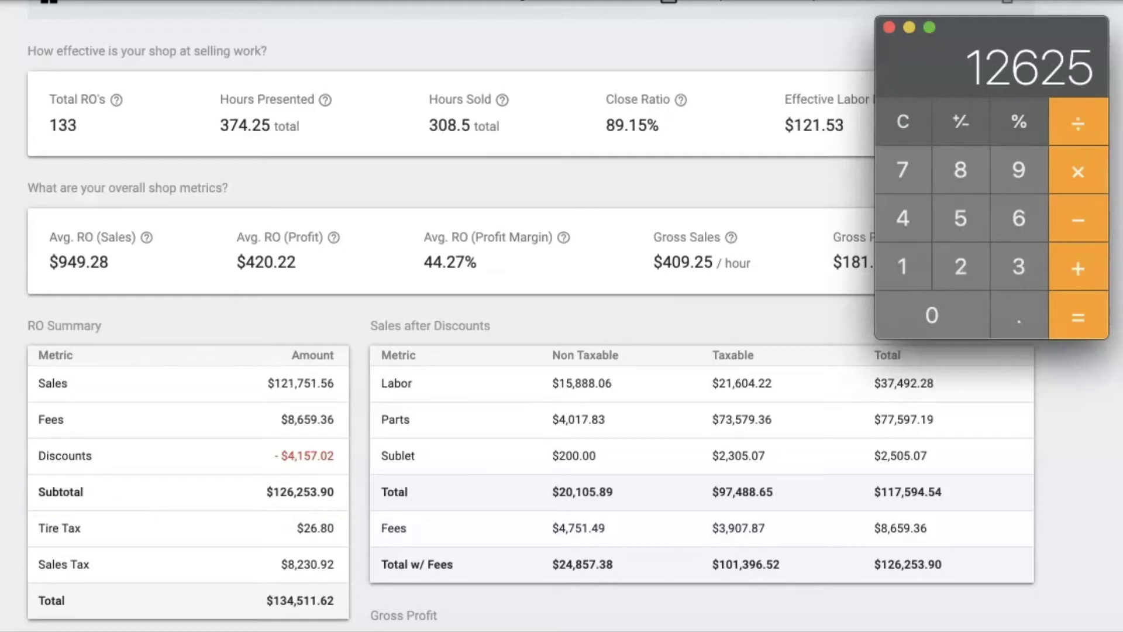
pyautogui.write('3.')
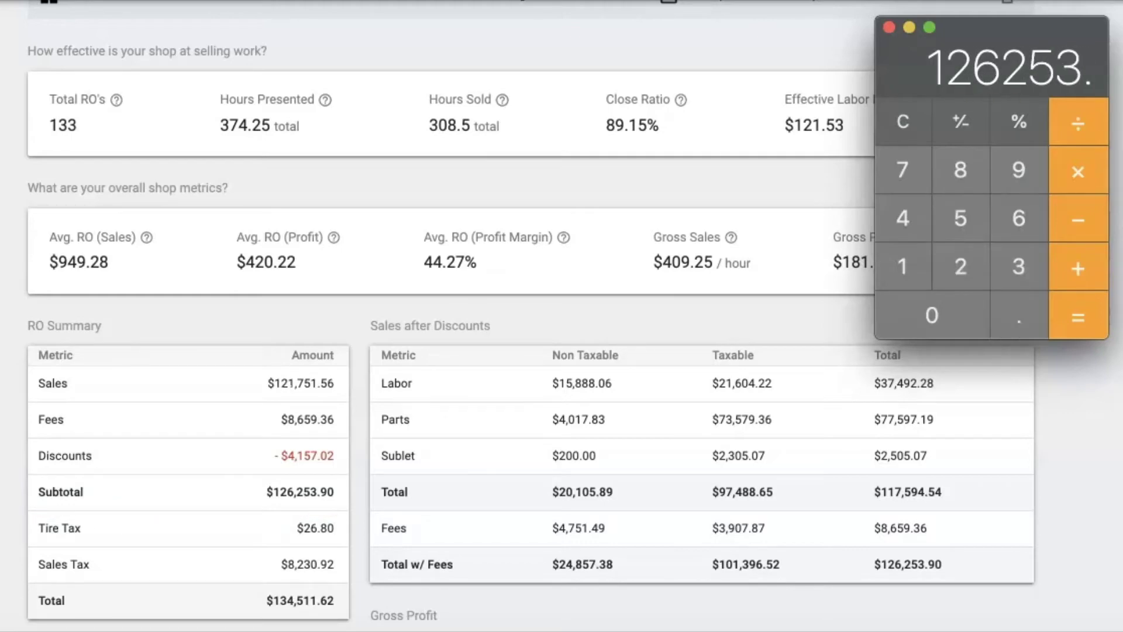
pyautogui.write('90')
pyautogui.press('/')
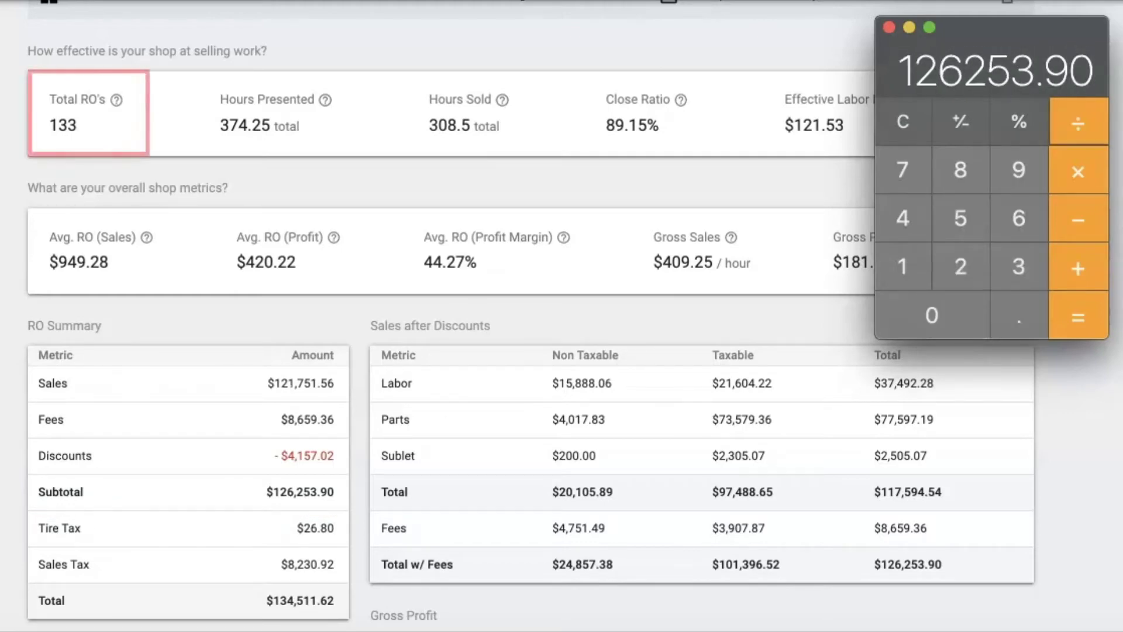
pyautogui.write('133')
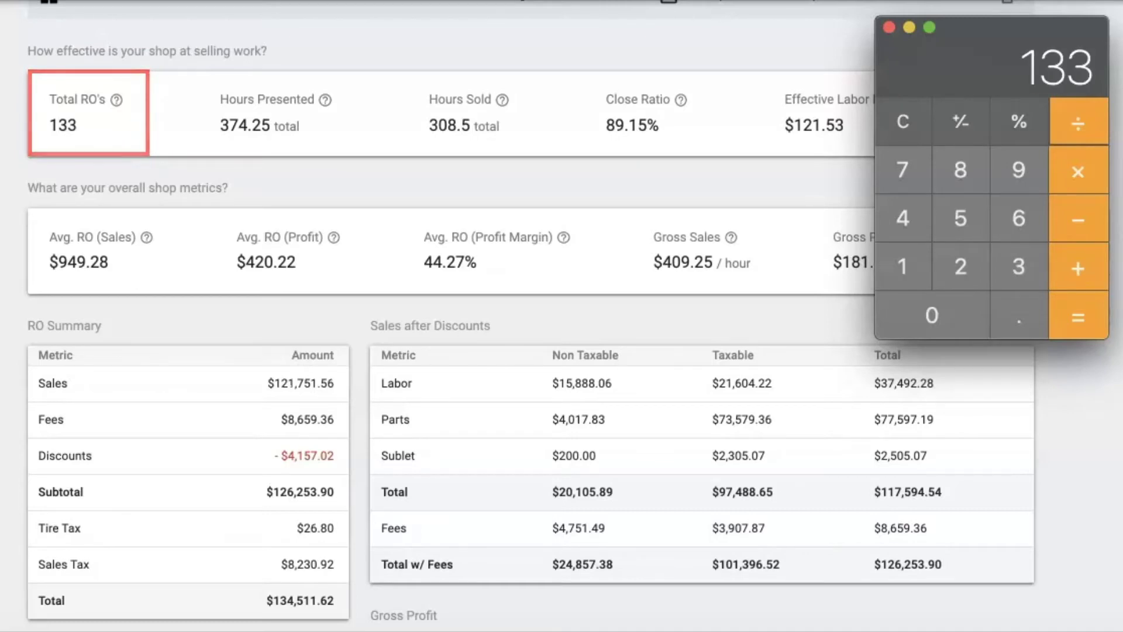
pyautogui.press('Return')
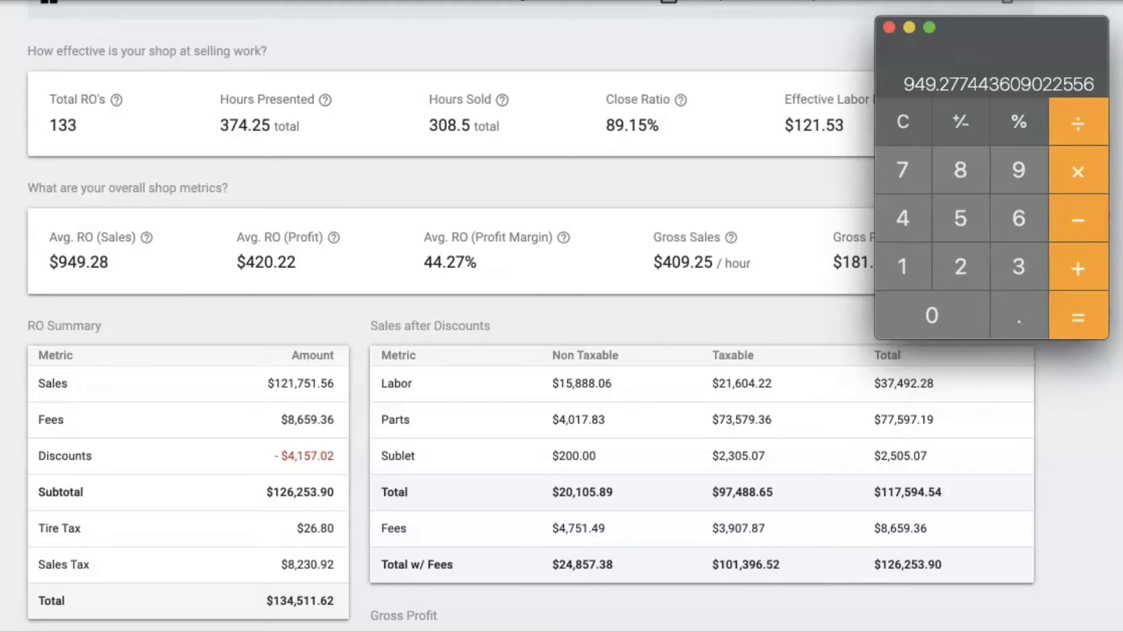
# Step: Divide the gross profit with fees, 55889.02, by the 133 total ROs to check the average RO profit
pyautogui.scroll(-5, 527, 316)
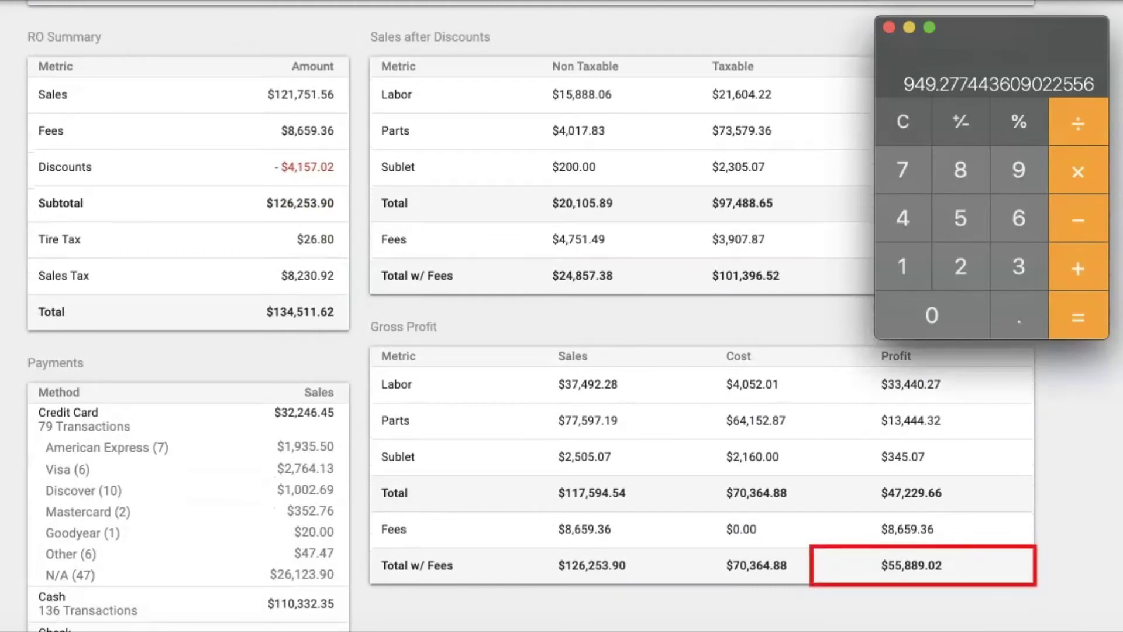
pyautogui.write('55889.02')
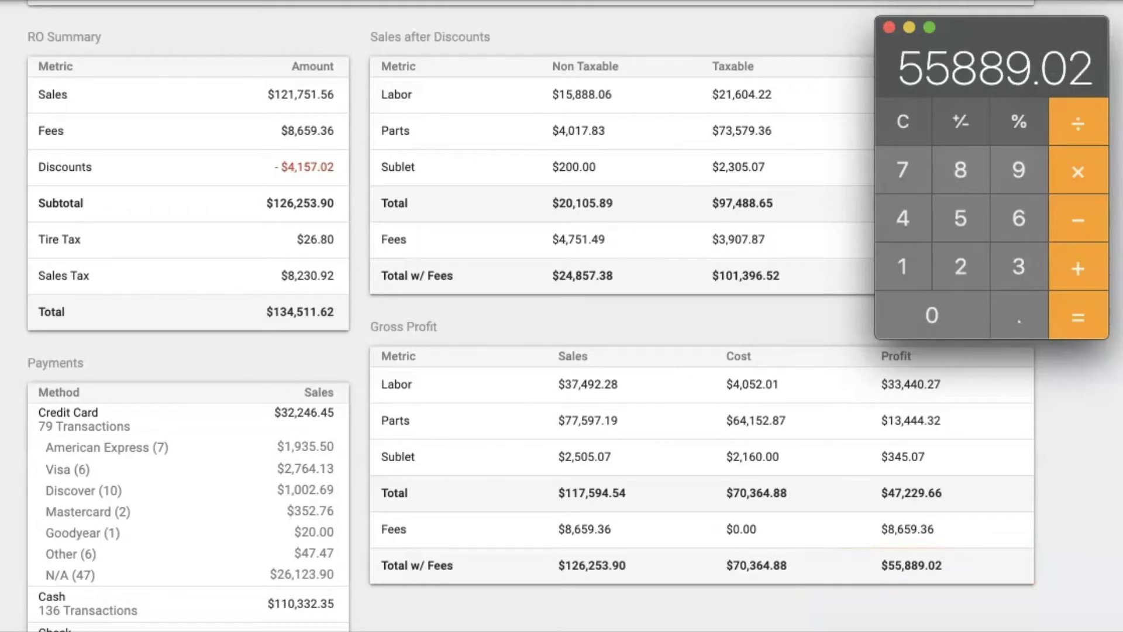
pyautogui.scroll(10, 526, 317)
pyautogui.write('/133')
pyautogui.press('Return')
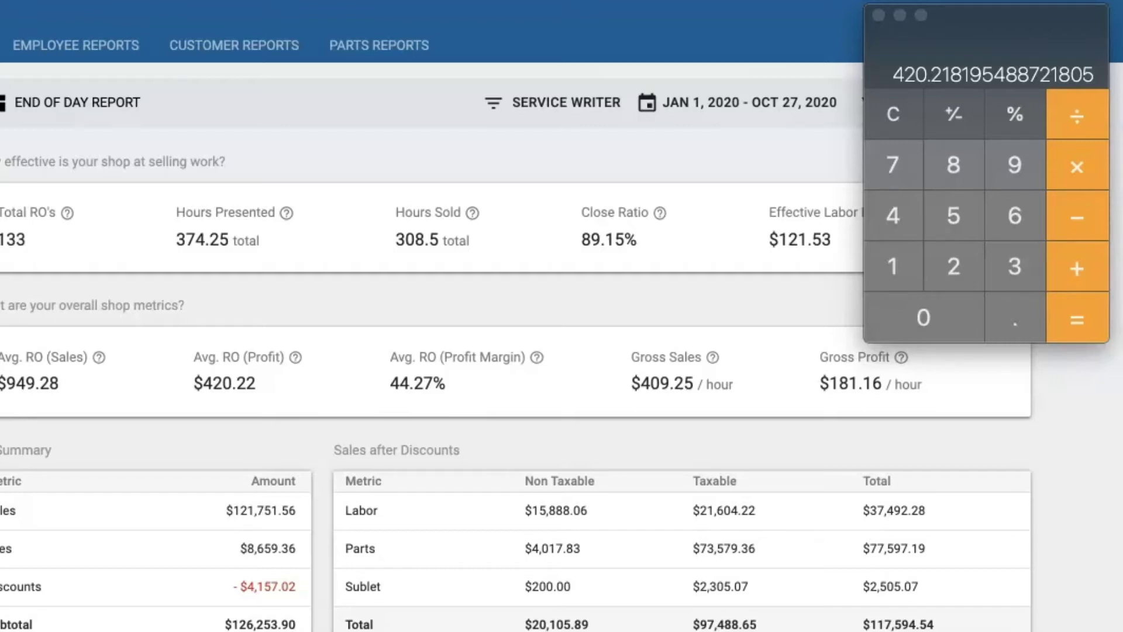
# Step: Divide the gross profit with fees, 55889.02, by the RO Summary subtotal 126253.90 to work out the profit margin
pyautogui.scroll(-5, 526, 351)
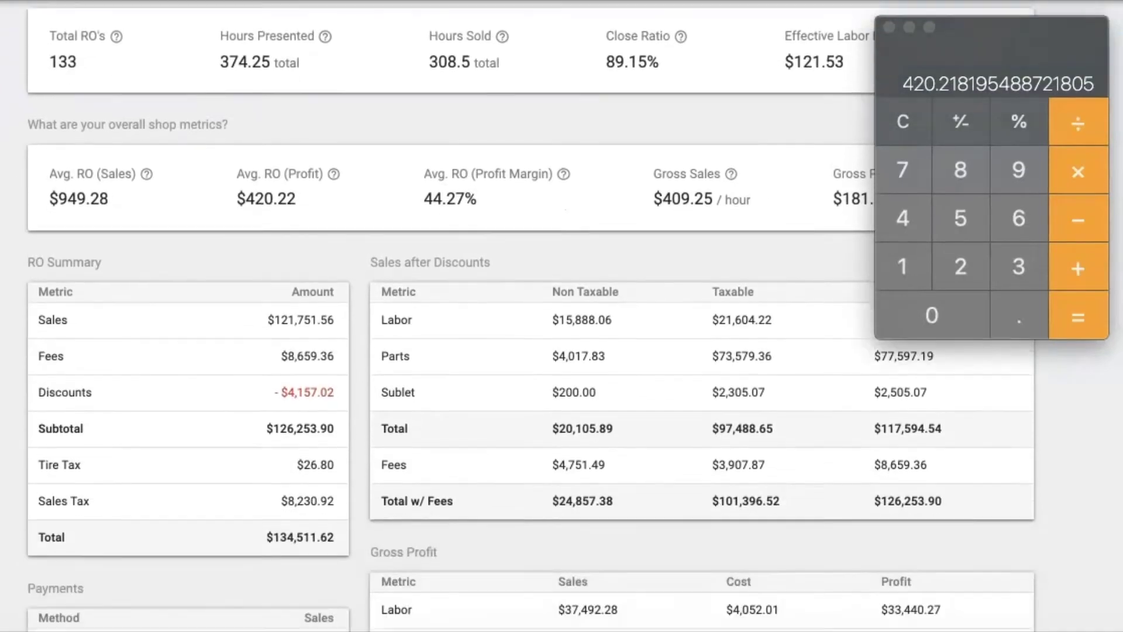
pyautogui.scroll(-3, 526, 351)
pyautogui.scroll(1, 527, 316)
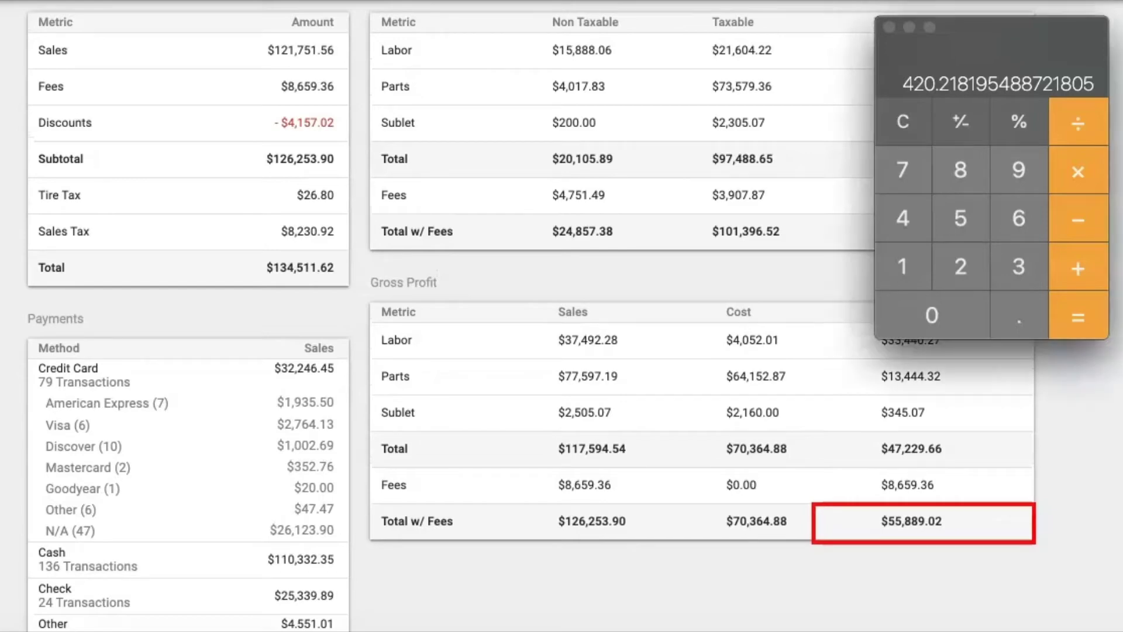
pyautogui.write('5588')
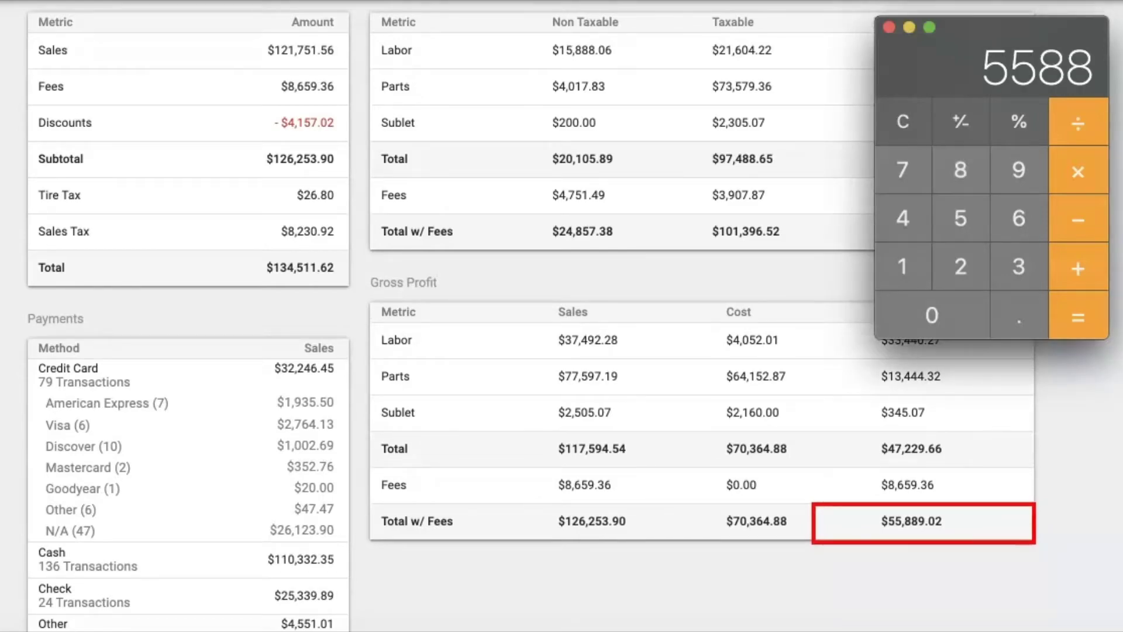
pyautogui.write('9.02')
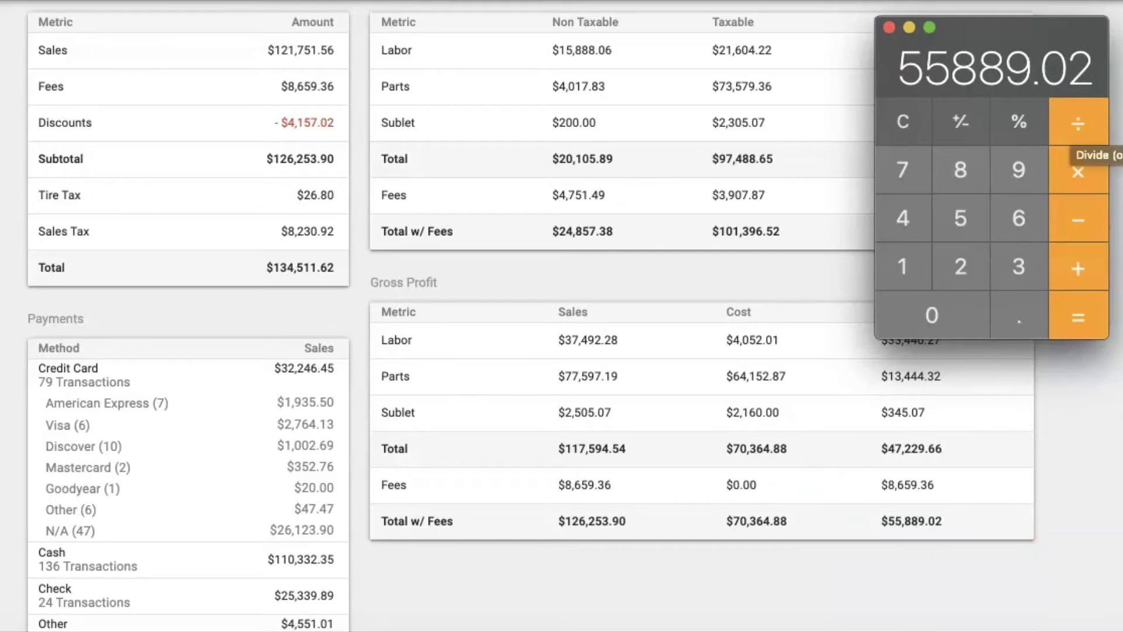
pyautogui.click(1078, 126)
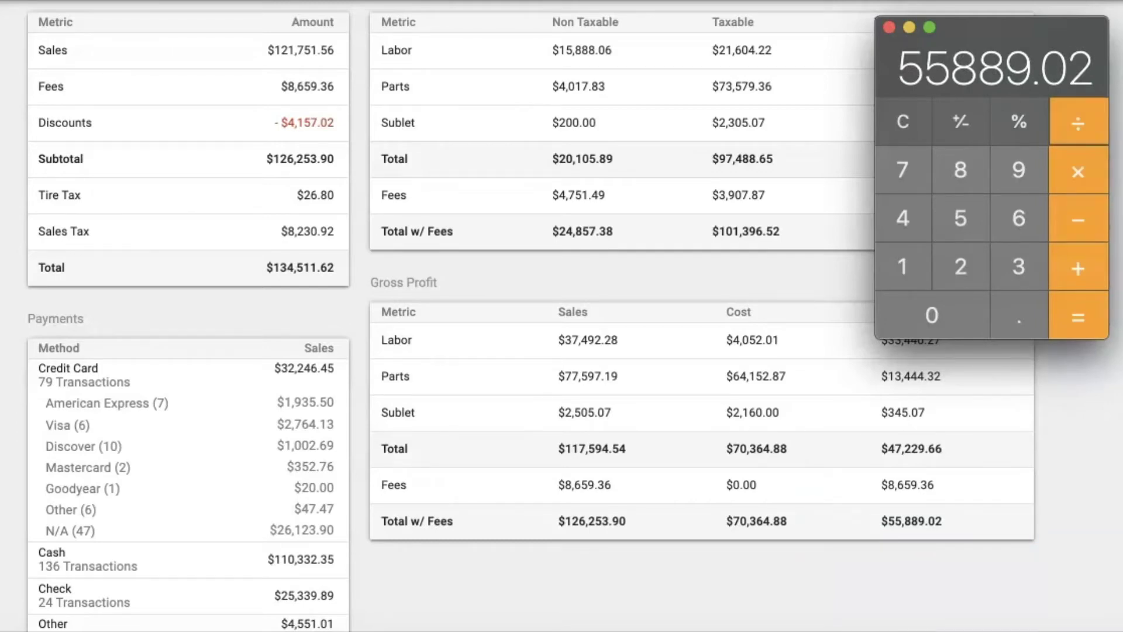
pyautogui.write('1')
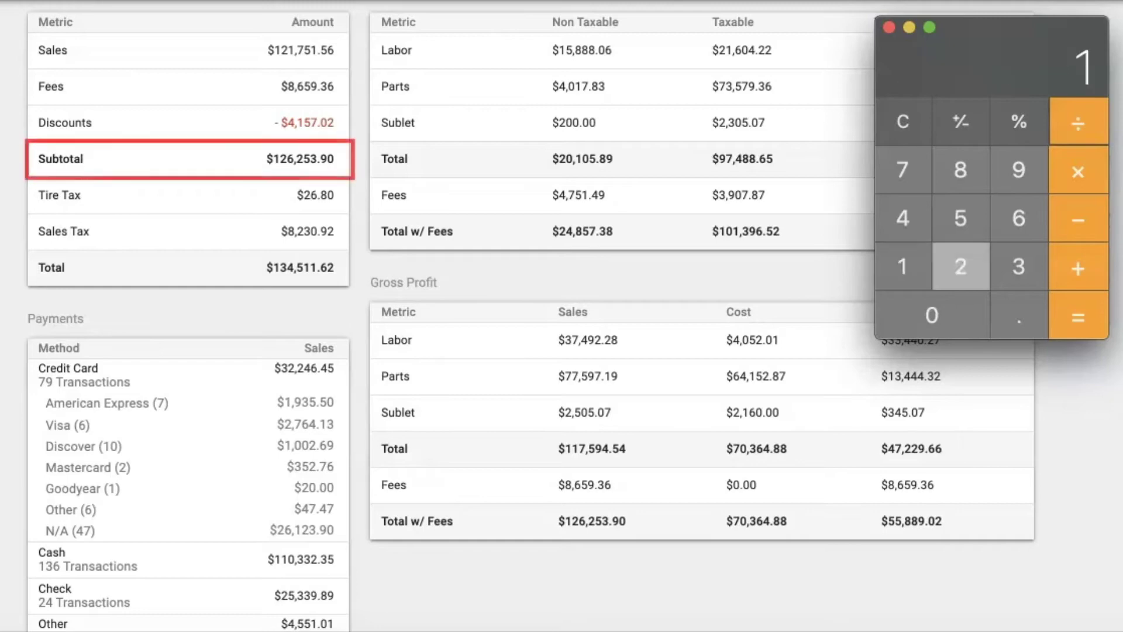
pyautogui.write('2625')
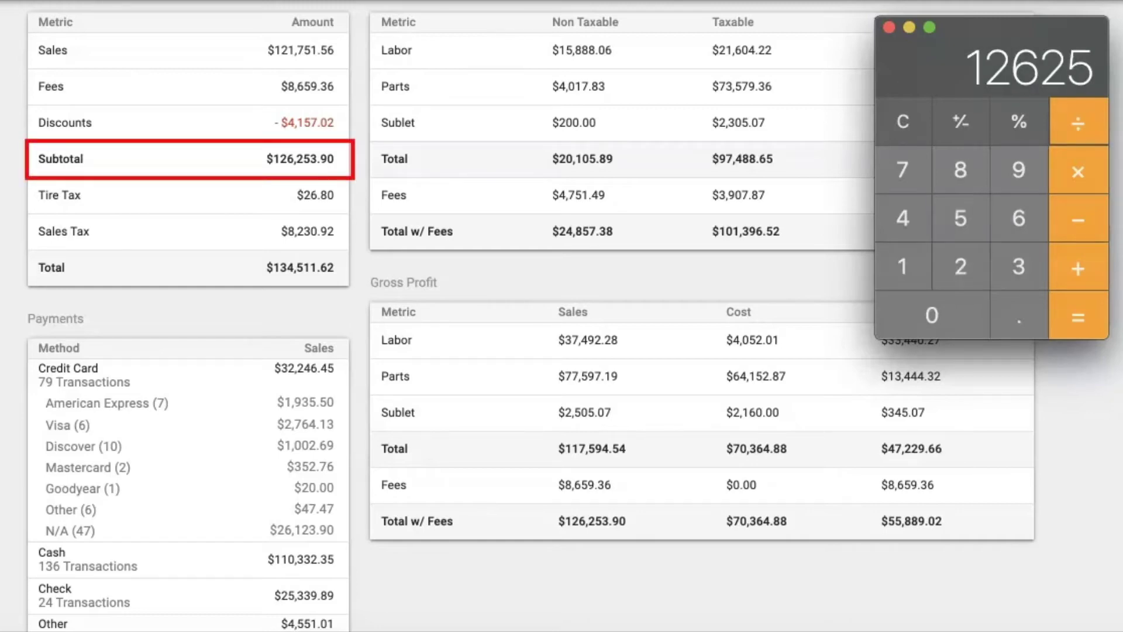
pyautogui.write('3.9')
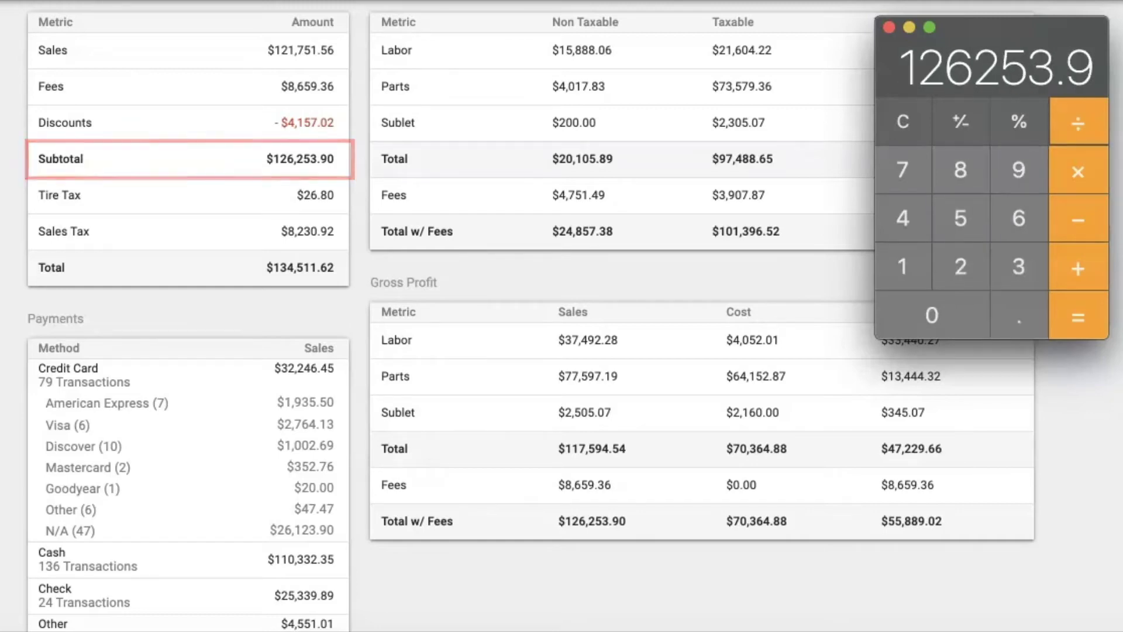
pyautogui.write('0')
pyautogui.press('Return')
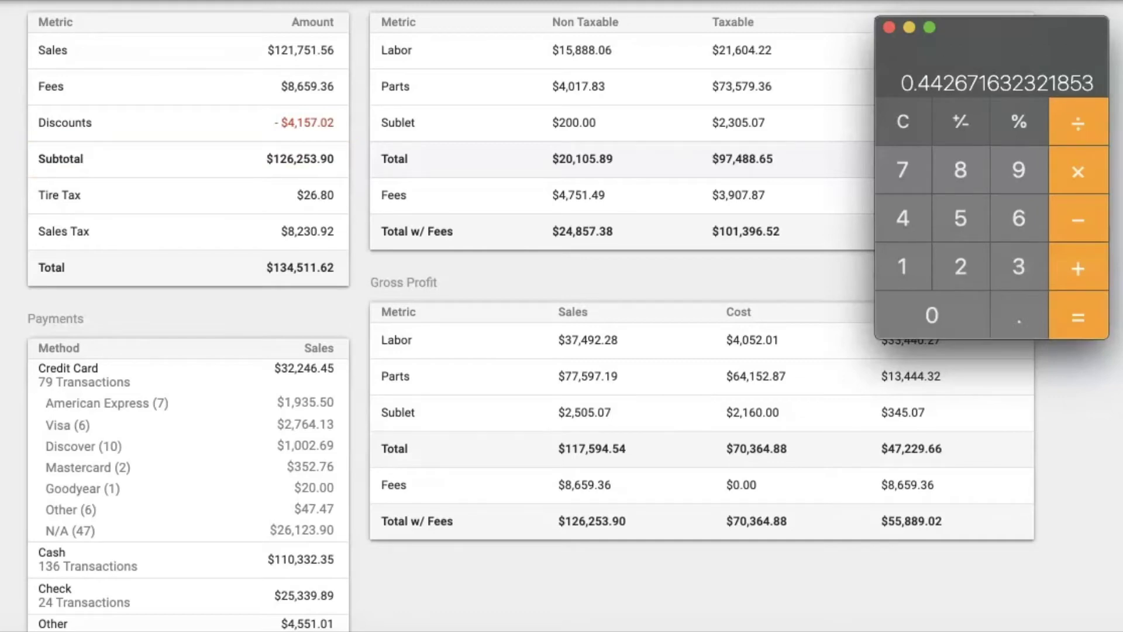
# Step: Multiply the margin quotient by 100 to express it as a percentage for comparison with the average RO profit margin
pyautogui.press('*')
pyautogui.write('100')
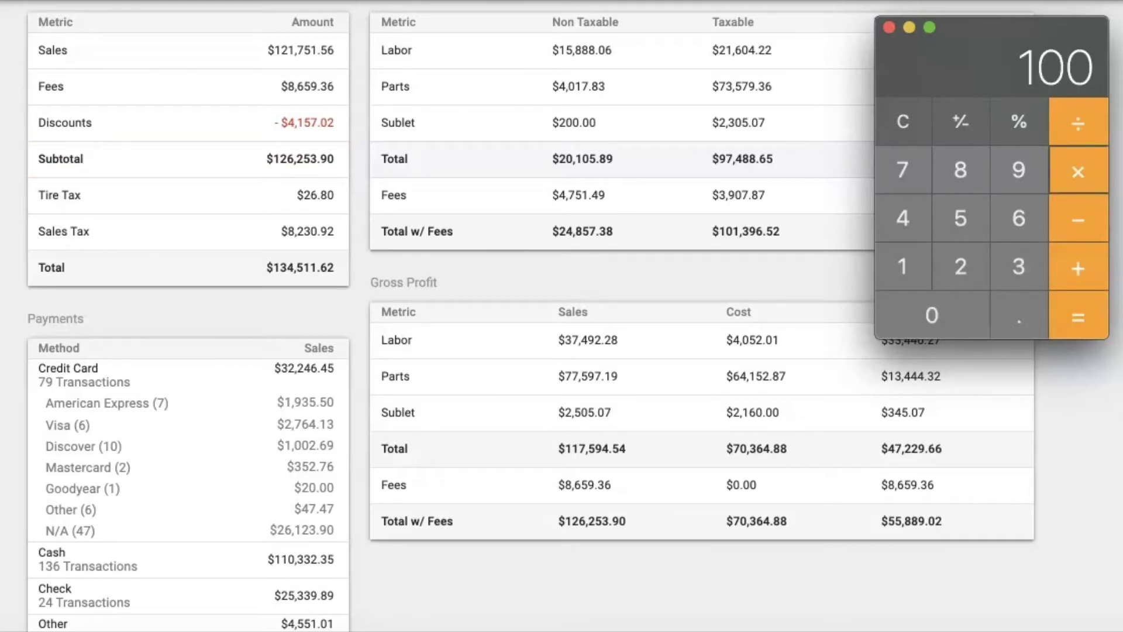
pyautogui.press('Return')
pyautogui.scroll(5, 527, 316)
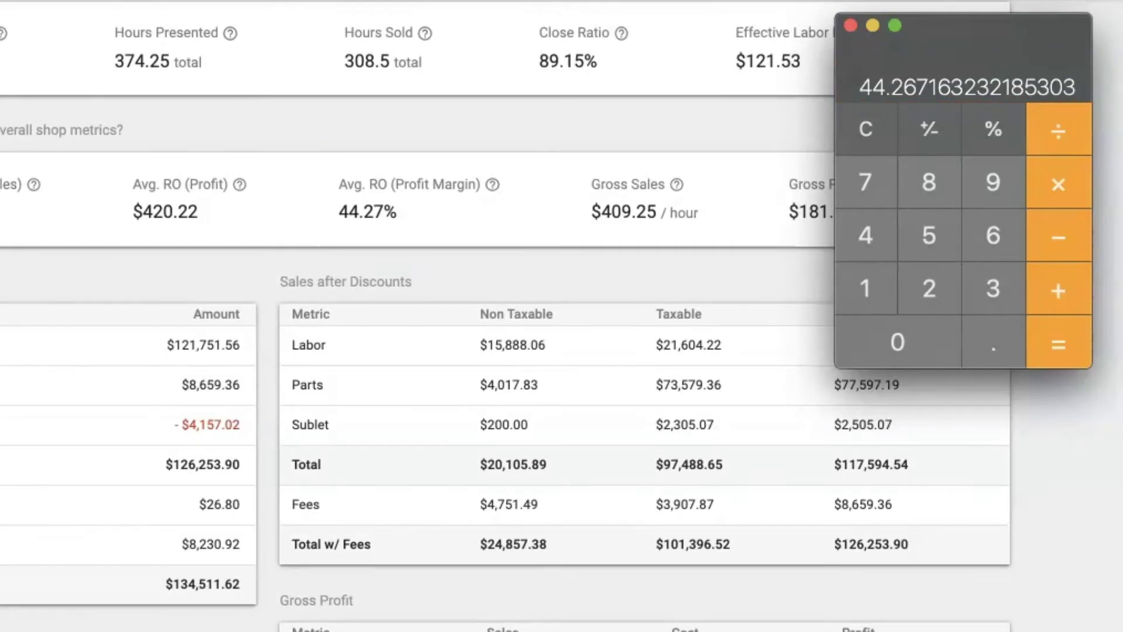
# Step: Divide the RO Summary subtotal 126253.90 by the 308.5 hours sold to check the gross sales per hour
pyautogui.press('super+Tab')
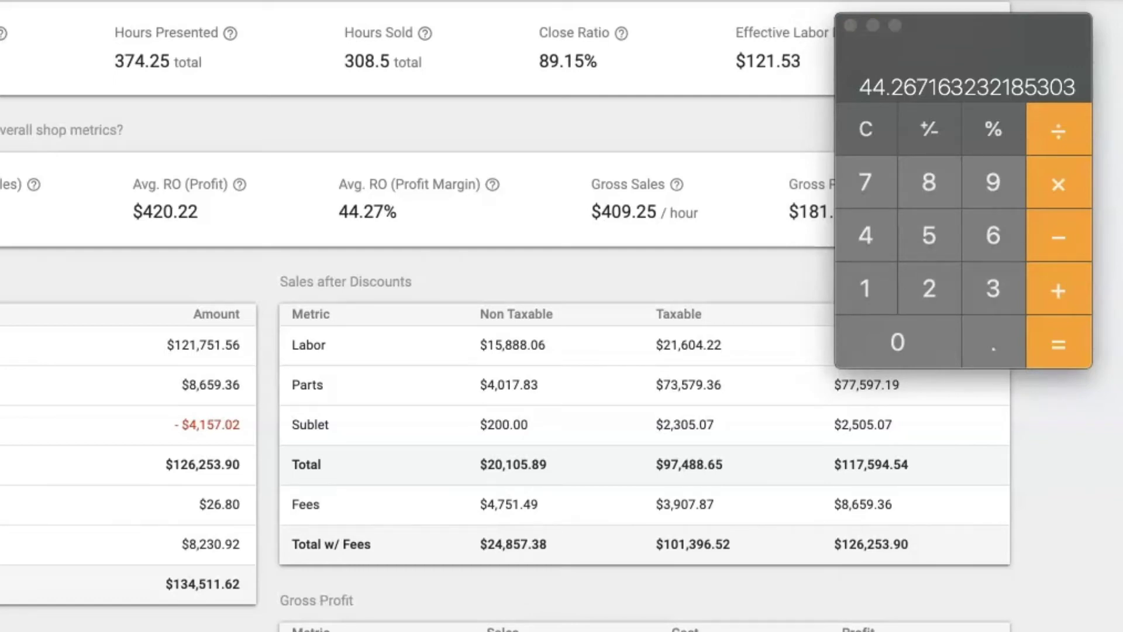
pyautogui.write('12')
pyautogui.write('6')
pyautogui.write('253')
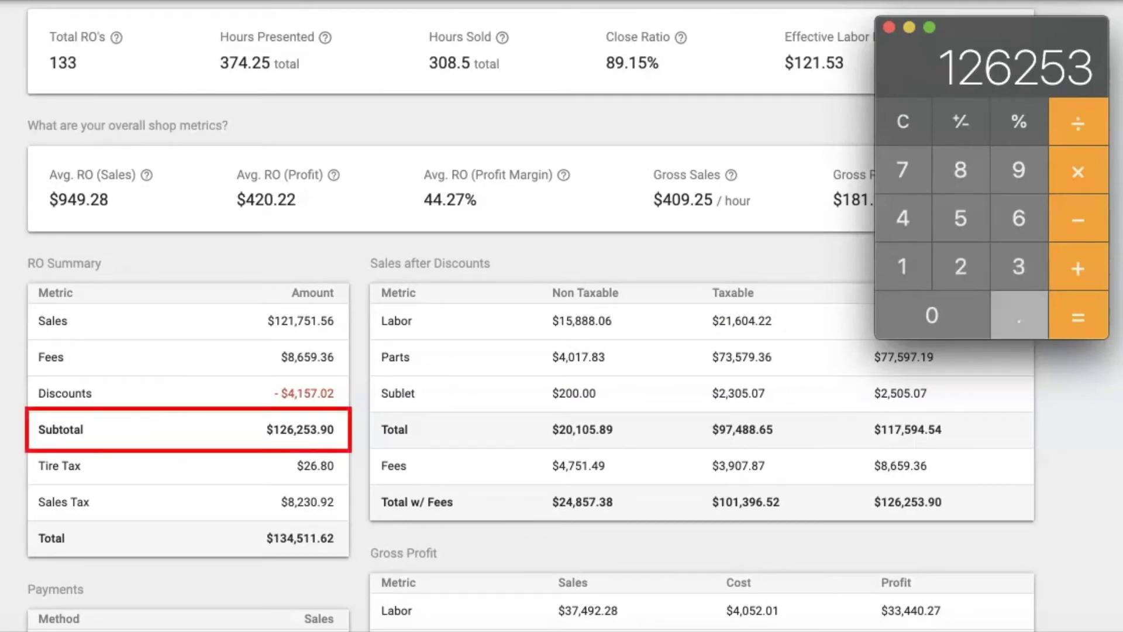
pyautogui.write('.90')
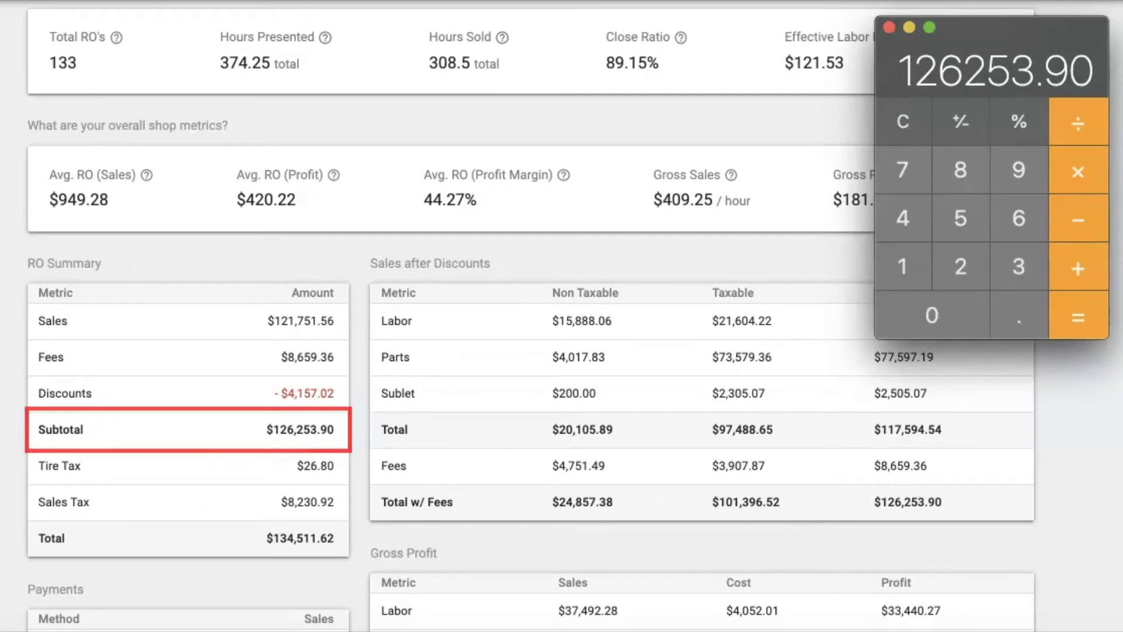
pyautogui.write('/3')
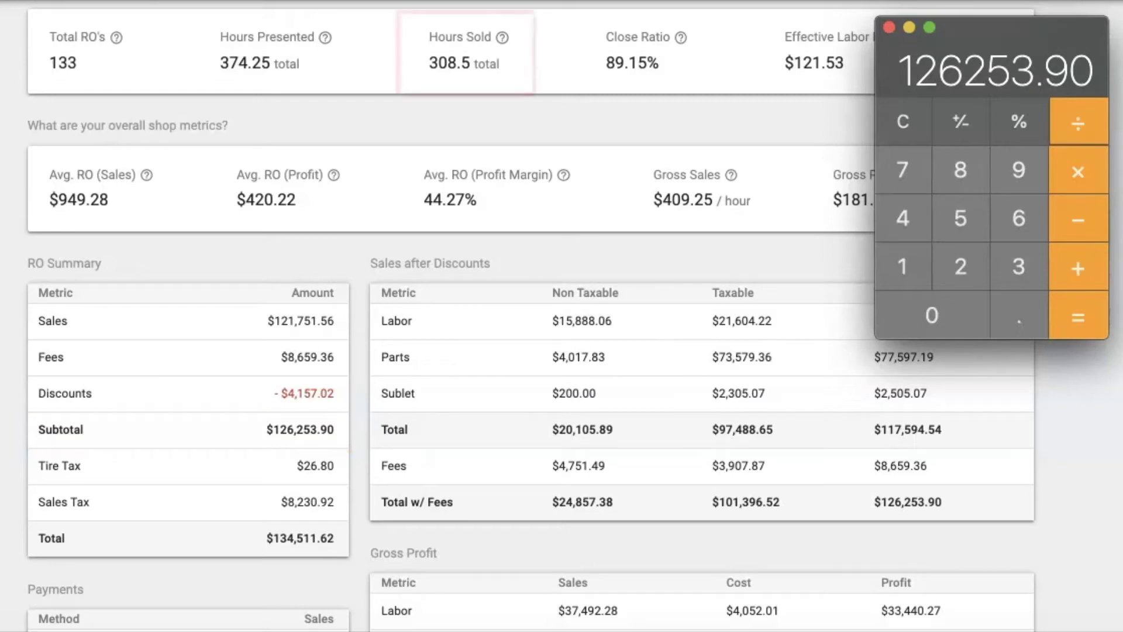
pyautogui.write('0')
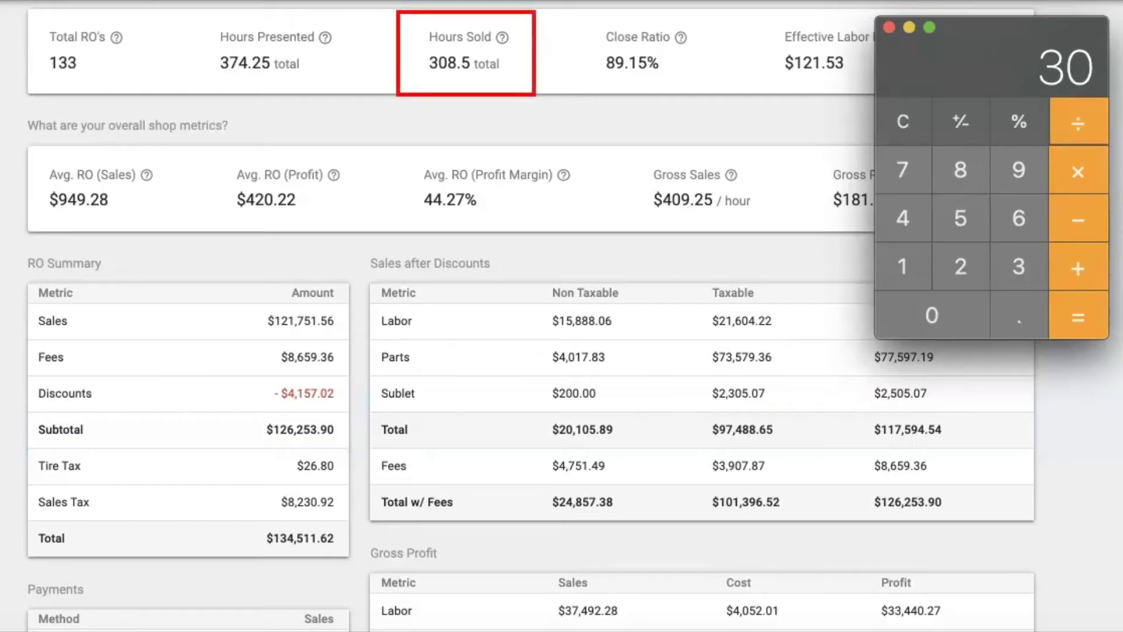
pyautogui.write('8.5')
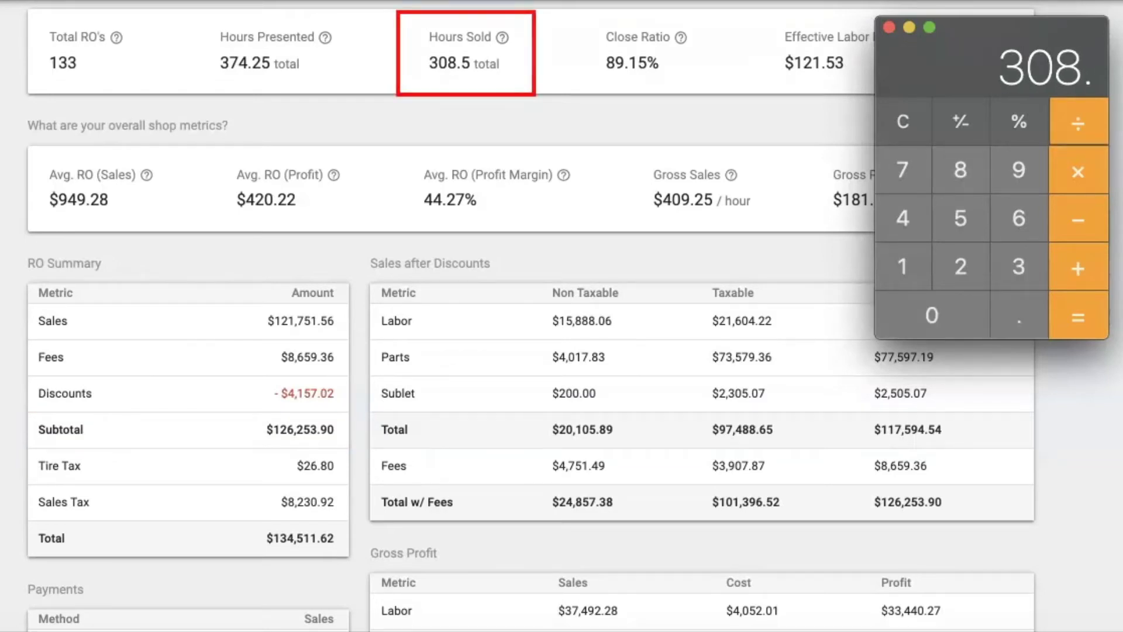
pyautogui.press('Return')
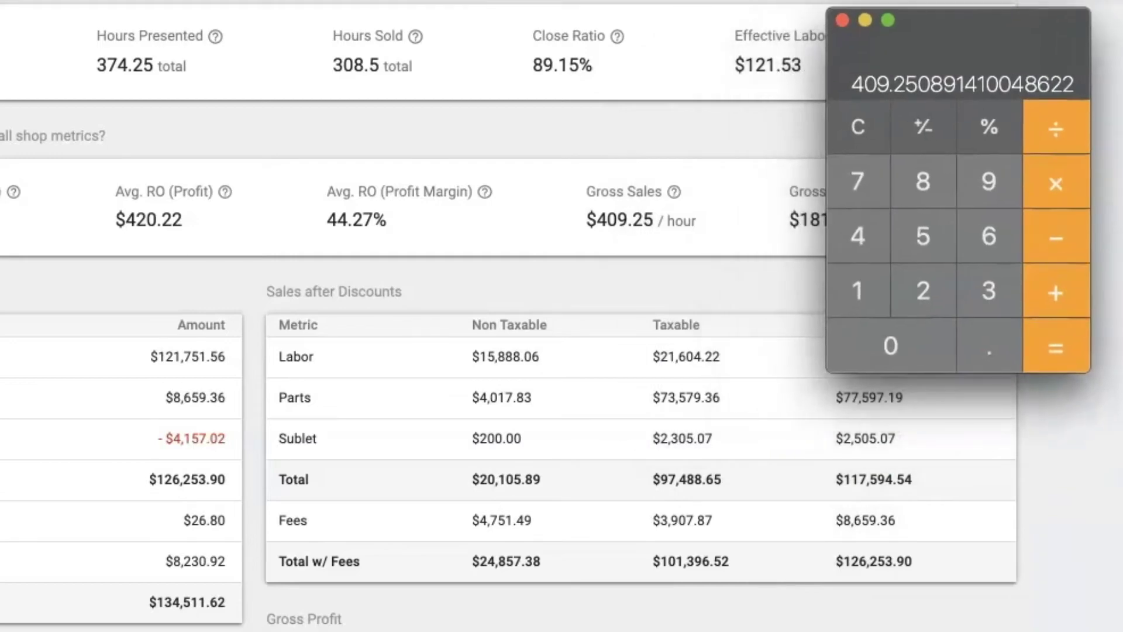
# Step: Divide the gross profit with fees, 55889.02, by the 308.5 hours sold to check the gross profit per hour
pyautogui.scroll(-5, 410, 352)
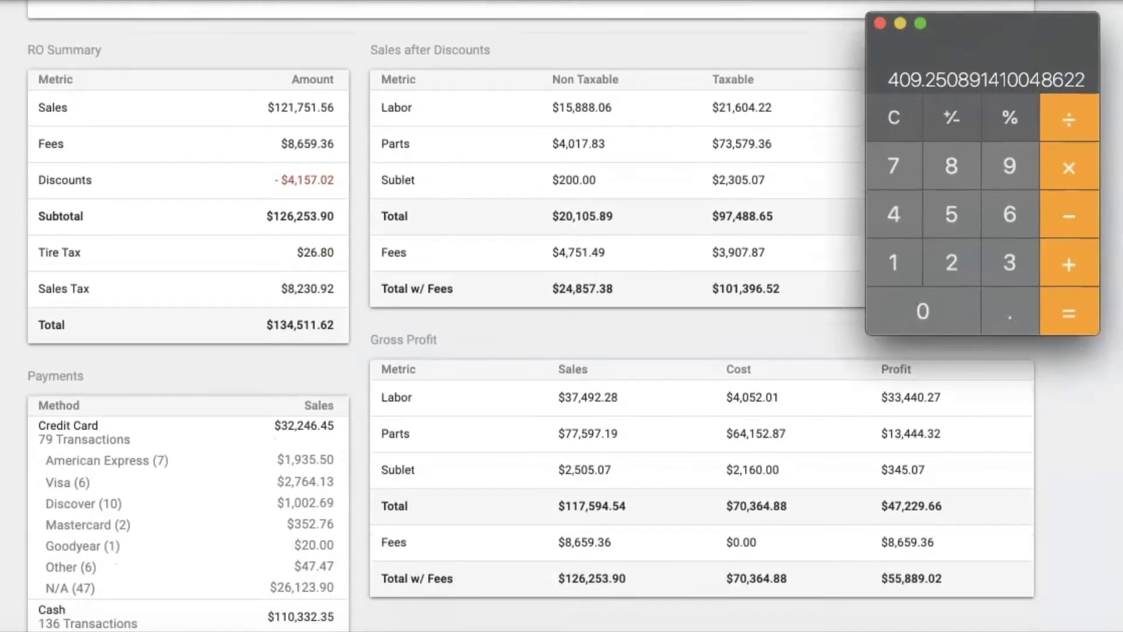
pyautogui.press('5')
pyautogui.press('5')
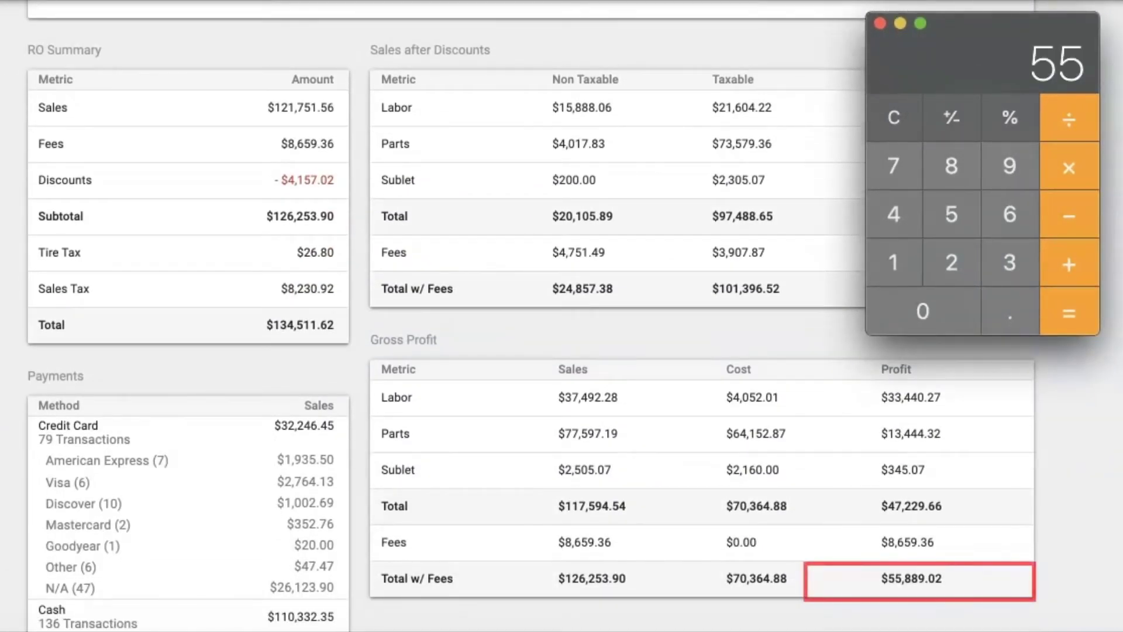
pyautogui.press('8')
pyautogui.press('8')
pyautogui.press('9')
pyautogui.press('.')
pyautogui.press('0')
pyautogui.press('2')
pyautogui.press('/')
pyautogui.scroll(10, 526, 315)
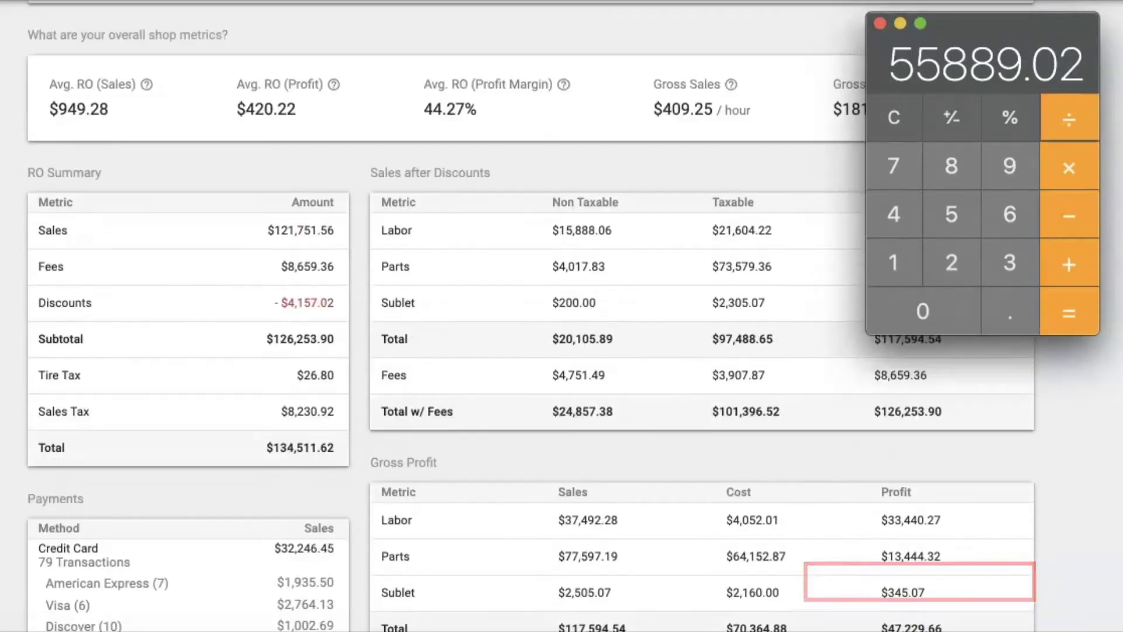
pyautogui.press('3')
pyautogui.press('0')
pyautogui.press('8')
pyautogui.press('.')
pyautogui.press('5')
pyautogui.press('Return')
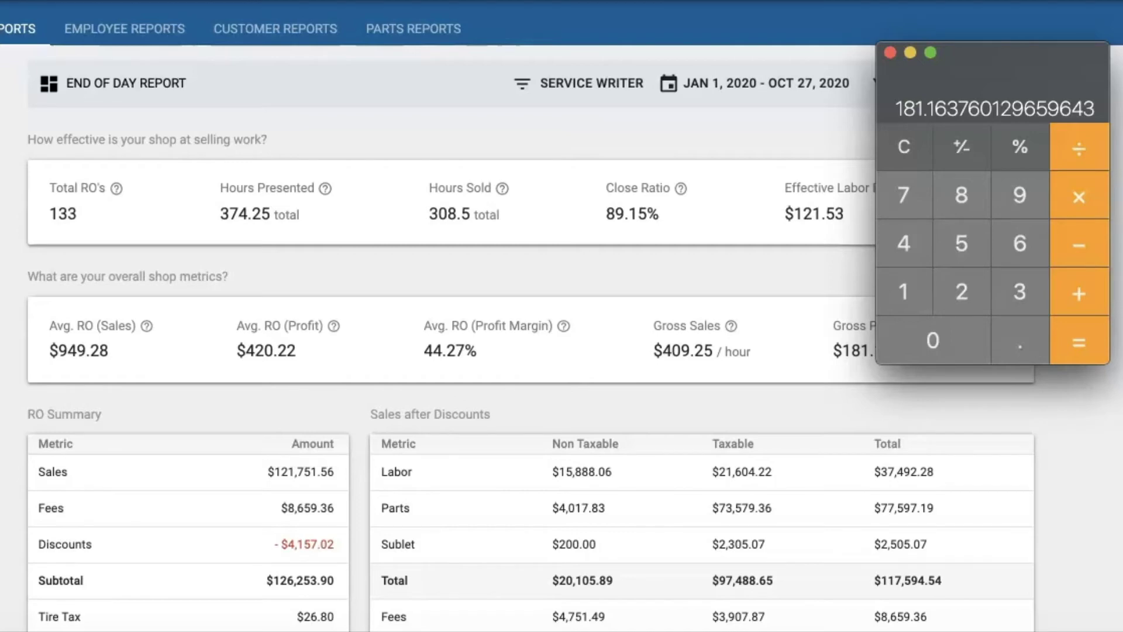
# Step: Examine the RO Summary, Sales after Discounts, Gross Profit and Payments tables of the End of Day report
pyautogui.scroll(-5, 445, 351)
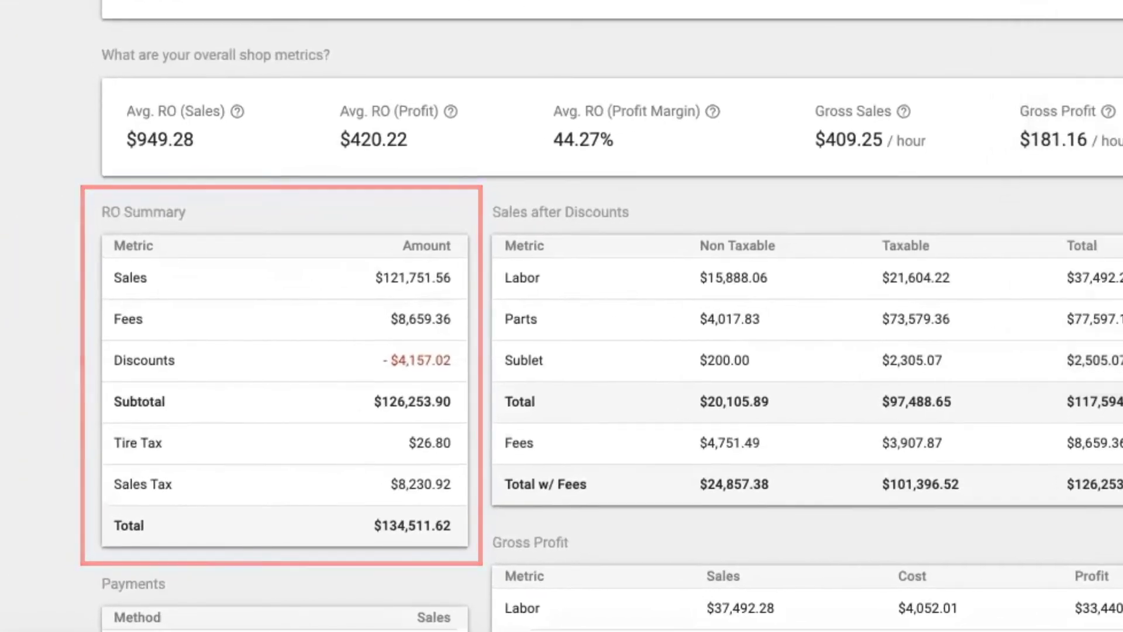
pyautogui.scroll(-3, 603, 351)
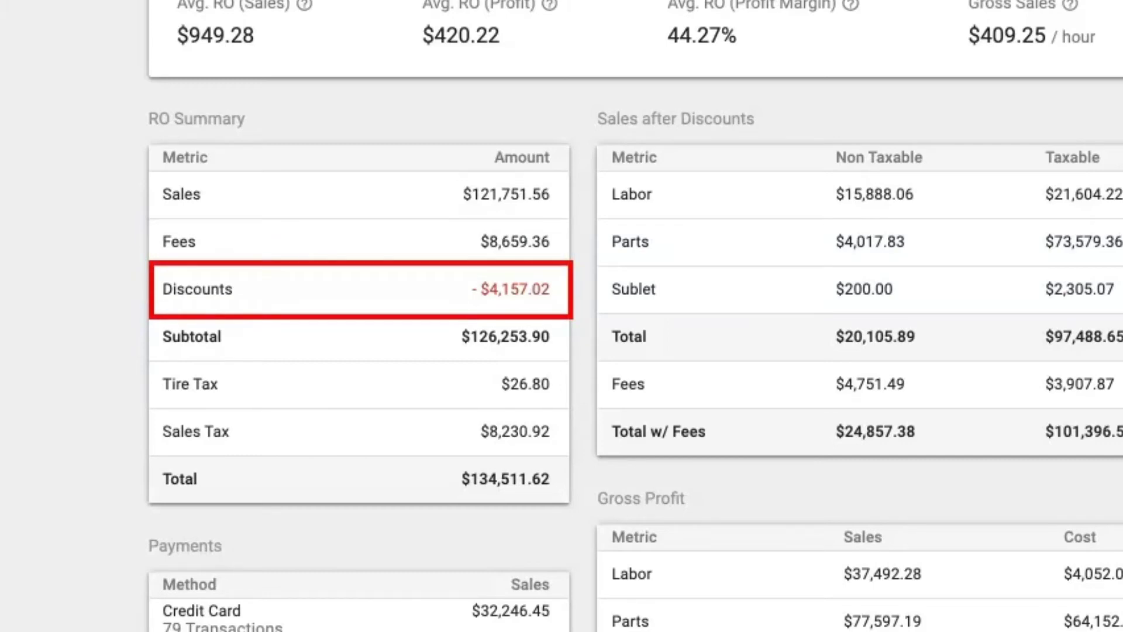
pyautogui.scroll(-2, 561, 316)
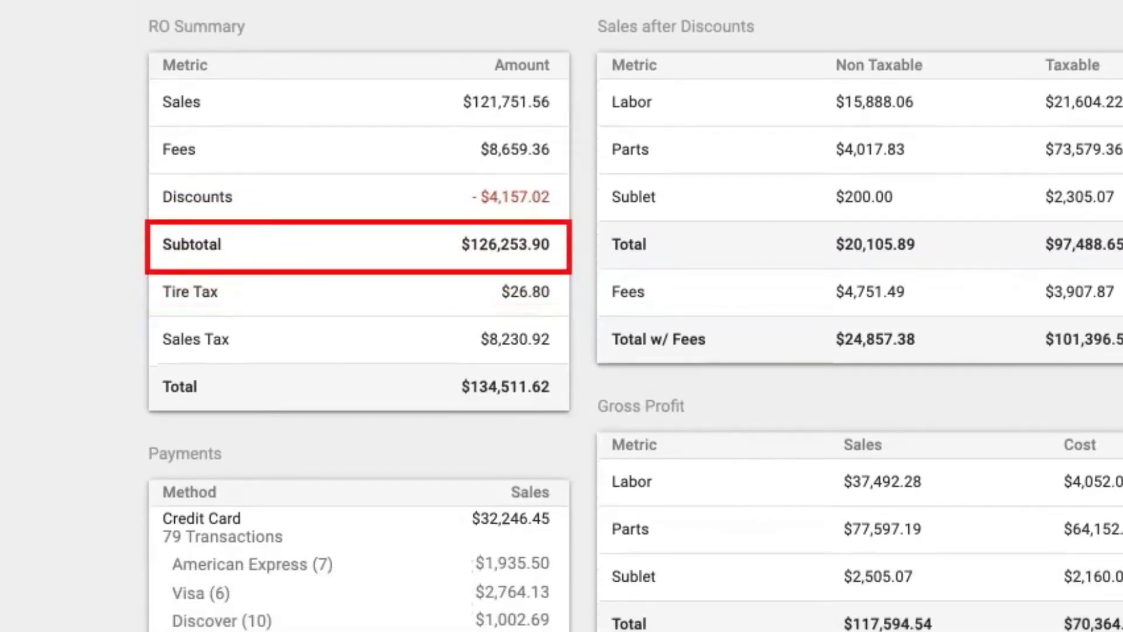
pyautogui.scroll(2, 562, 317)
pyautogui.scroll(-2, 561, 316)
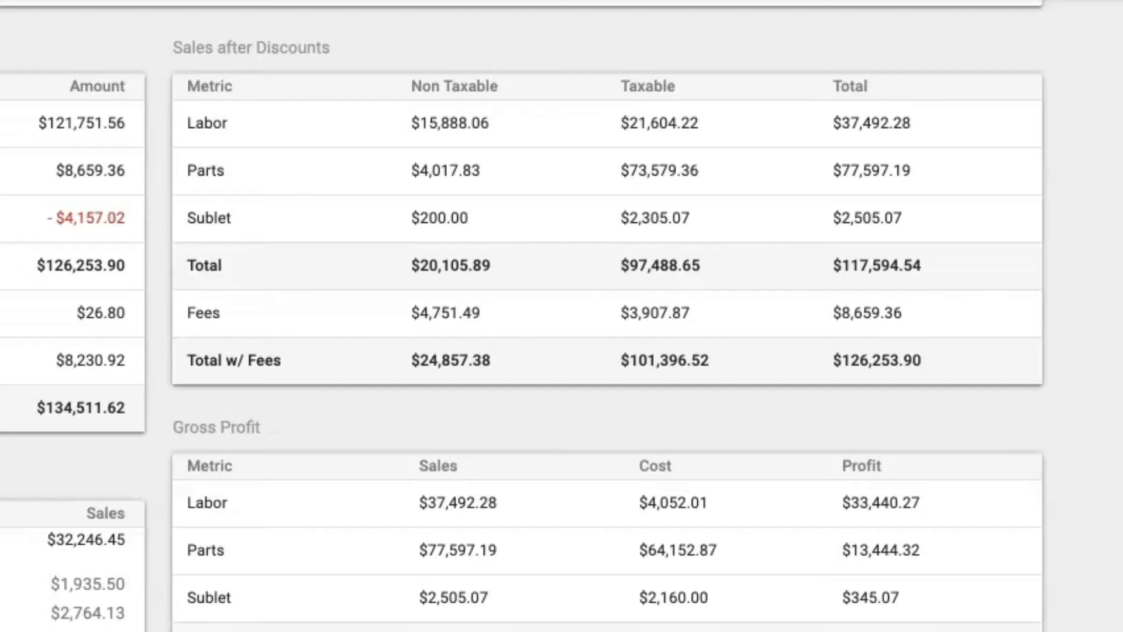
pyautogui.scroll(-1, 523, 316)
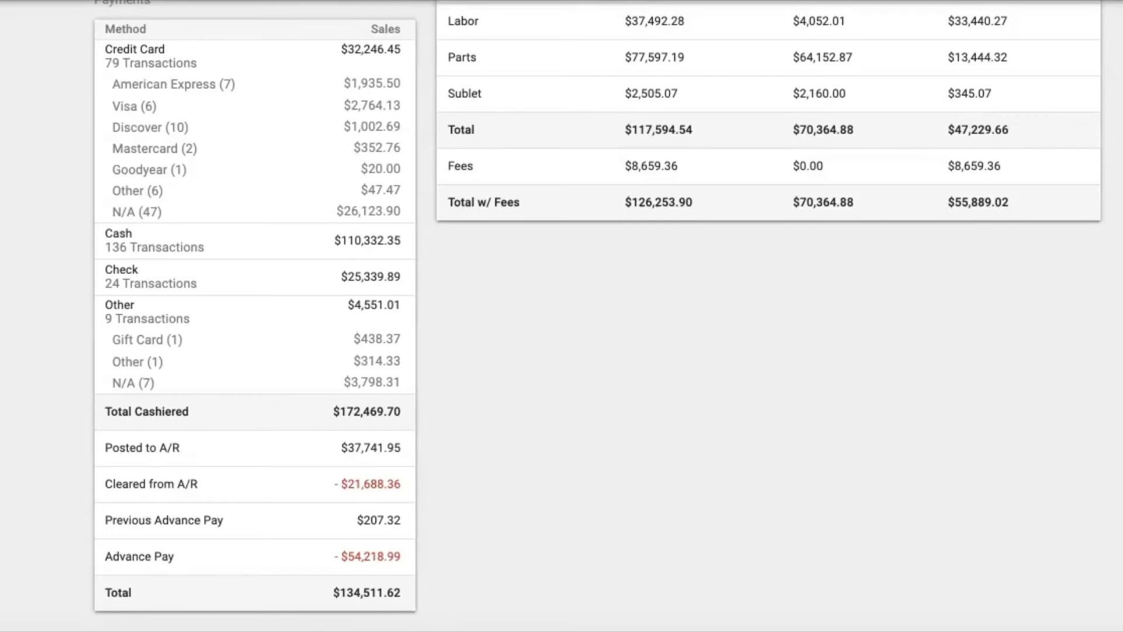
pyautogui.scroll(5, 562, 316)
pyautogui.scroll(-5, 562, 316)
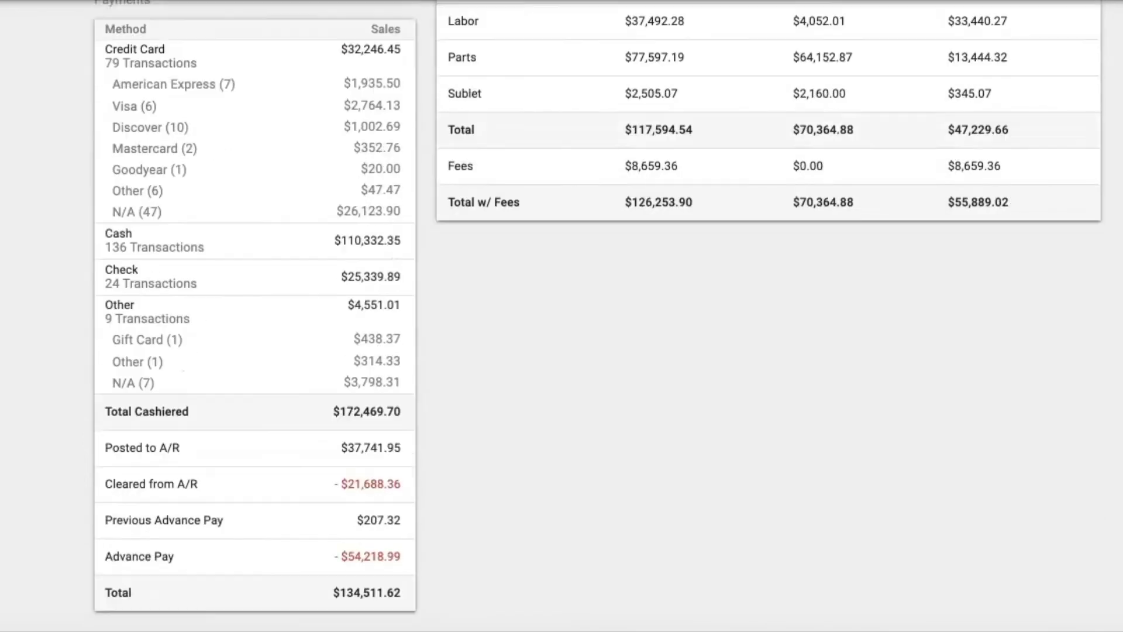